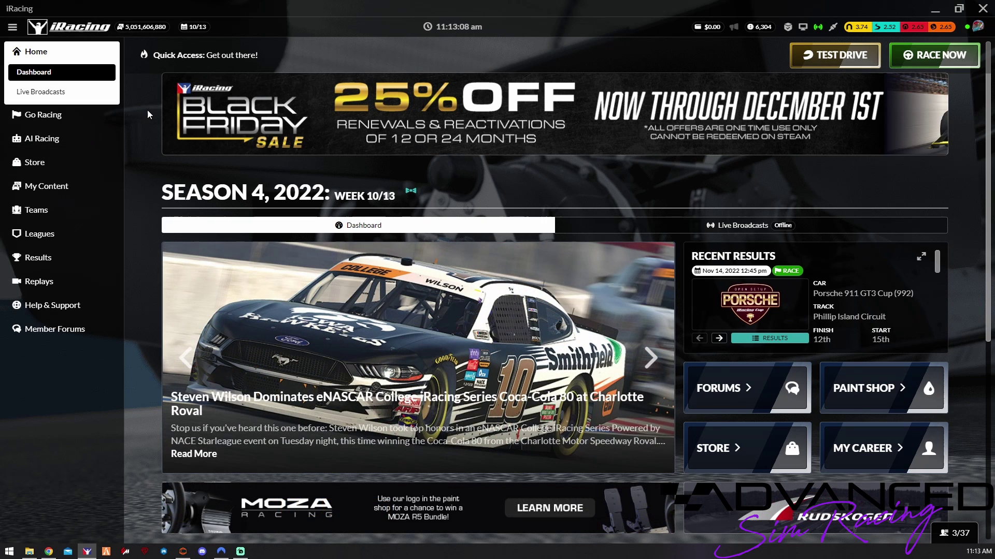
Step: Start setting up a single race against AI opponents
{"action": "left_click", "coordinate": [49, 139]}
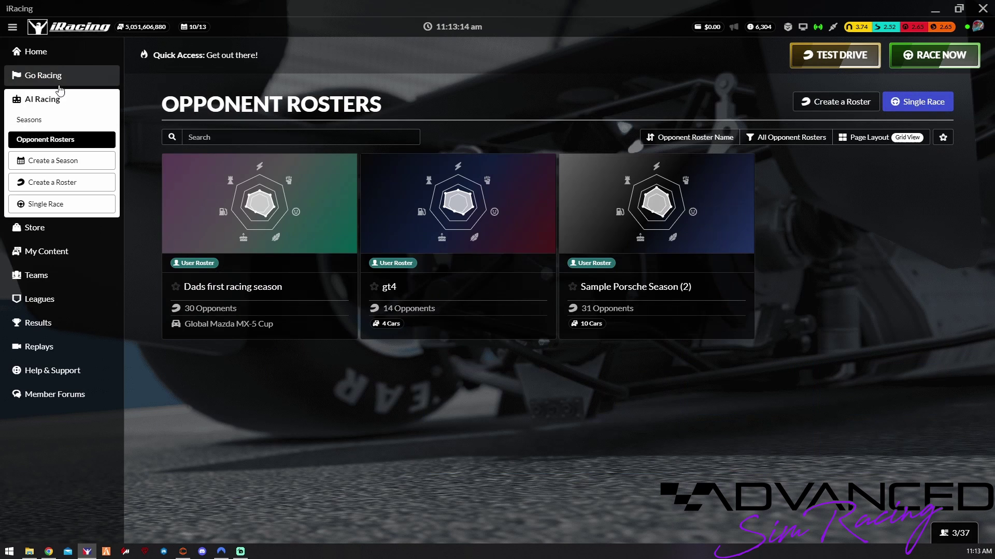
{"action": "left_click", "coordinate": [69, 122]}
{"action": "left_click", "coordinate": [96, 141]}
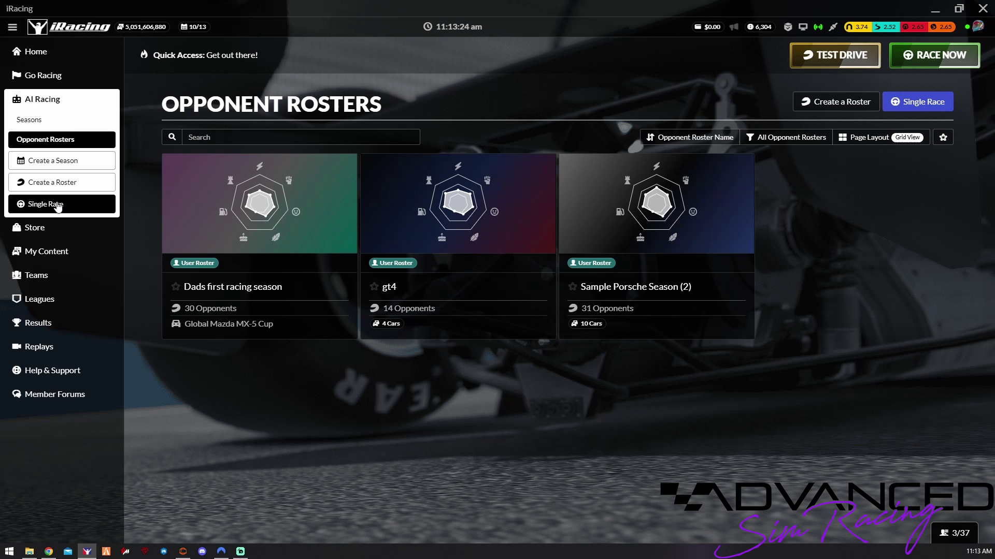
{"action": "left_click", "coordinate": [58, 206]}
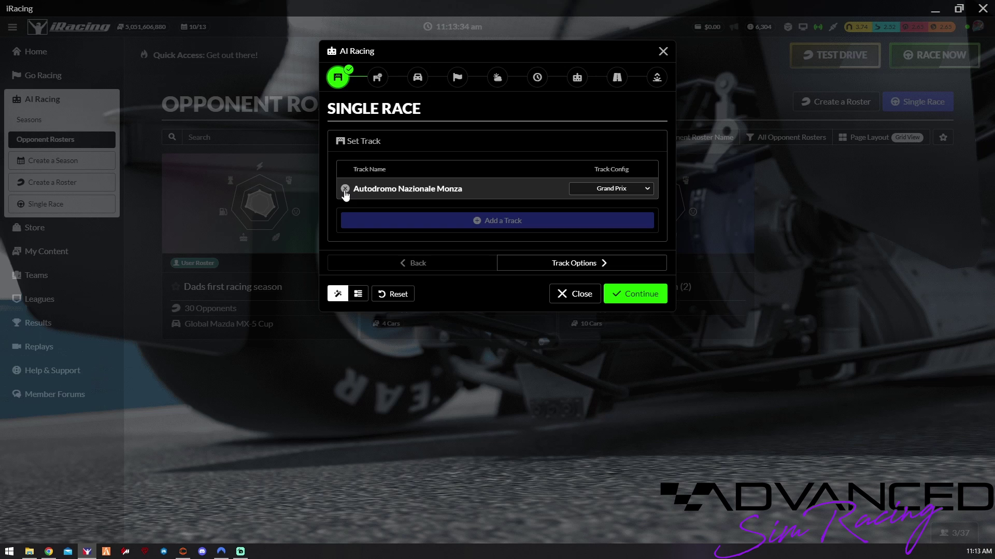
Step: Replace the Autodromo Nazionale Monza track with Brands Hatch Circuit
{"action": "left_click", "coordinate": [345, 188]}
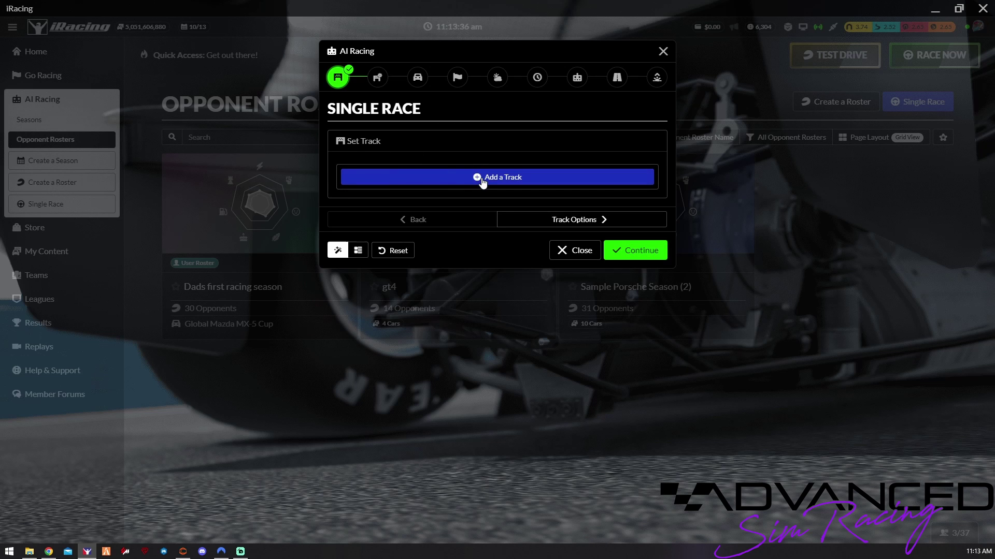
{"action": "left_click", "coordinate": [482, 182]}
{"action": "scroll", "coordinate": [492, 301], "scroll_direction": "down", "scroll_amount": 1}
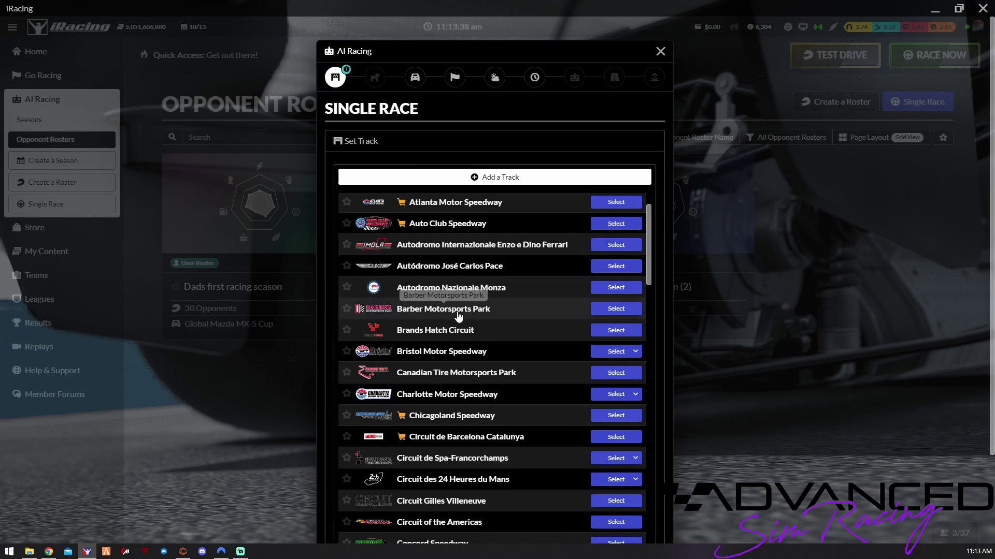
{"action": "left_click", "coordinate": [616, 330]}
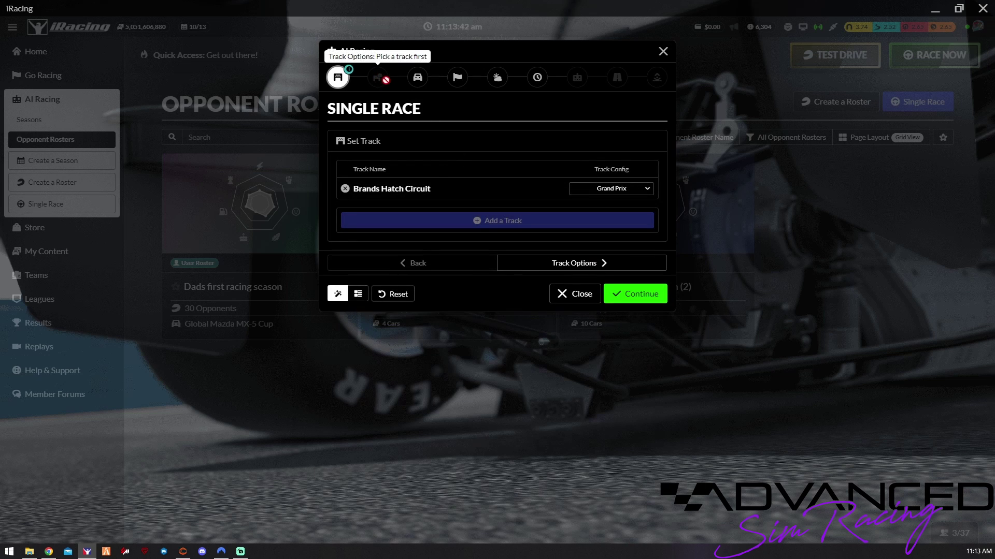
Step: Replace the Aston Martin Vantage GT4 with the Ferrari 488 GT3 Evo 2020 as the player's car
{"action": "left_click", "coordinate": [418, 79]}
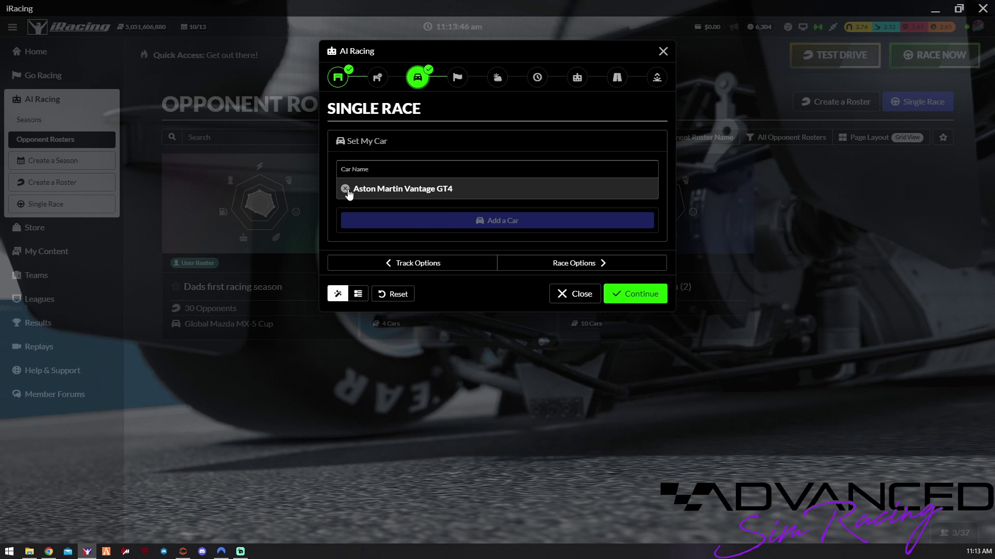
{"action": "left_click", "coordinate": [345, 188]}
{"action": "left_click", "coordinate": [444, 177]}
{"action": "scroll", "coordinate": [471, 328], "scroll_direction": "down", "scroll_amount": 4}
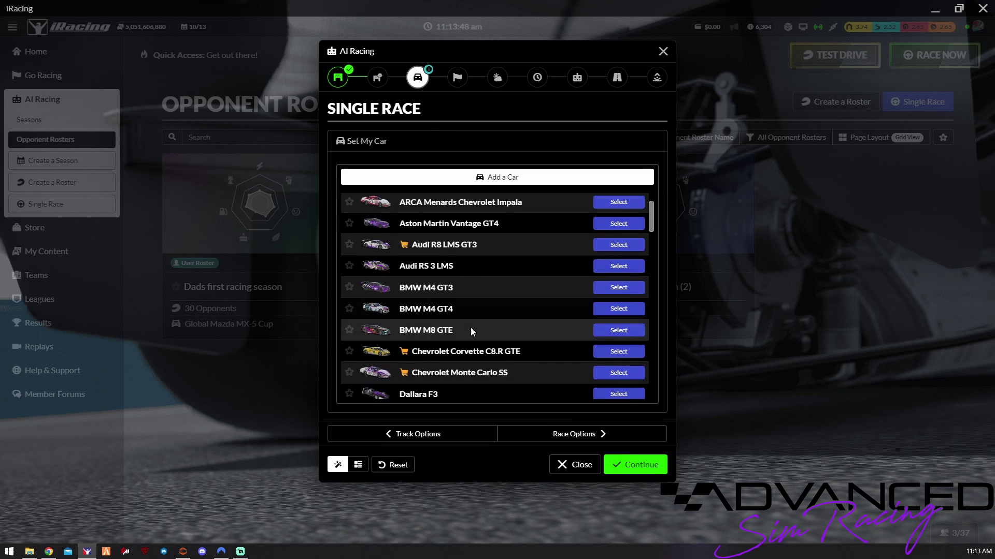
{"action": "scroll", "coordinate": [505, 291], "scroll_direction": "down", "scroll_amount": 5}
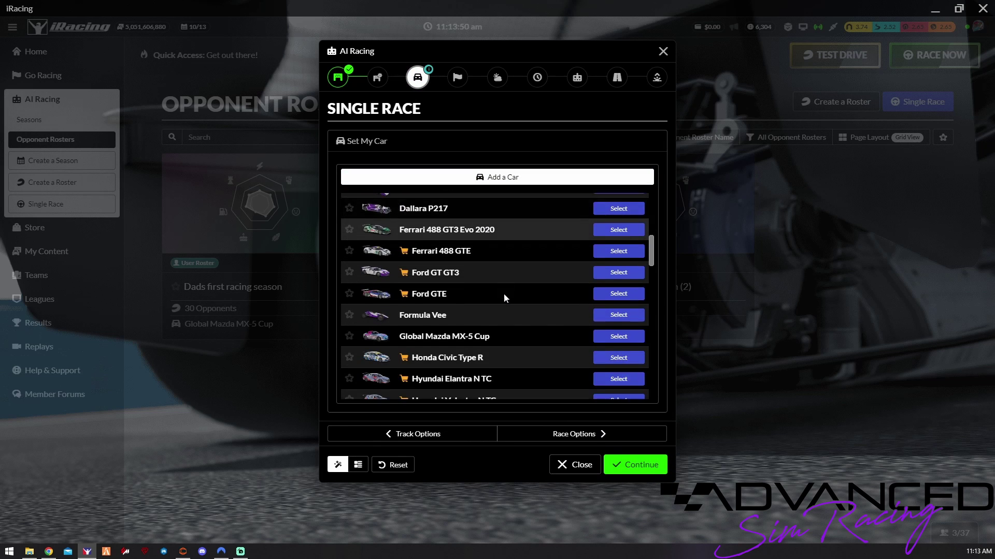
{"action": "left_click", "coordinate": [609, 202]}
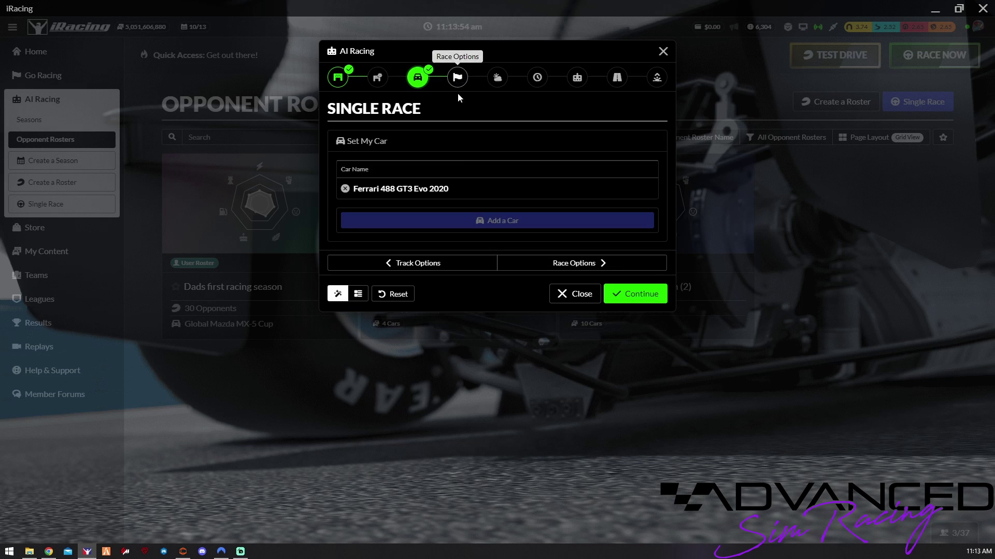
Step: Try disabling car damage in the race options
{"action": "left_click", "coordinate": [458, 79]}
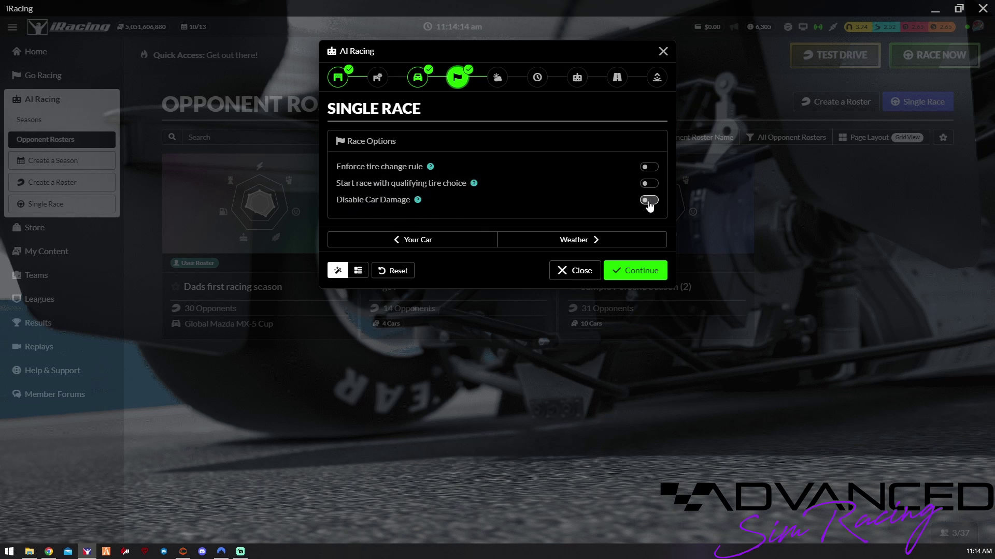
{"action": "left_click", "coordinate": [648, 200]}
{"action": "left_click", "coordinate": [407, 199]}
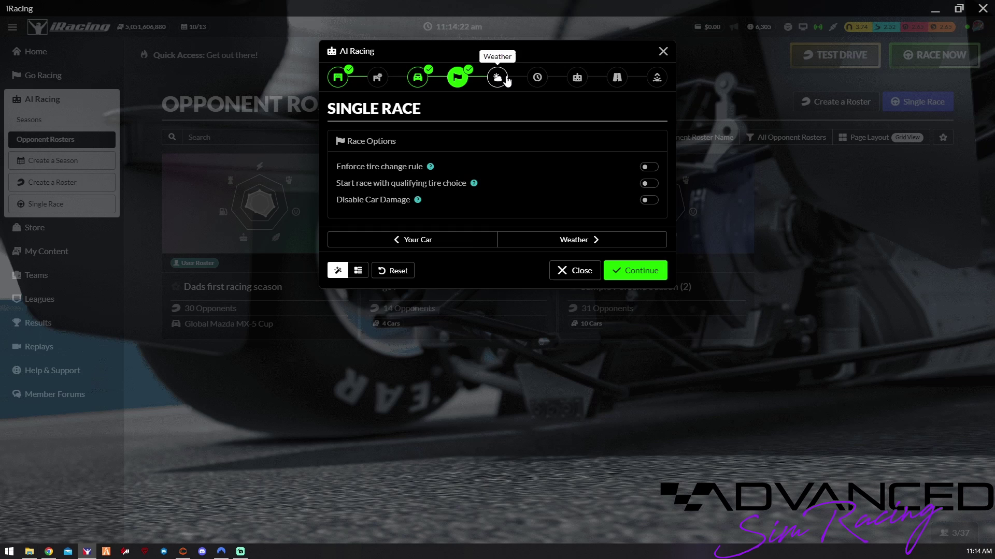
Step: Try automatic weather generation in the race's weather settings
{"action": "left_click", "coordinate": [506, 81]}
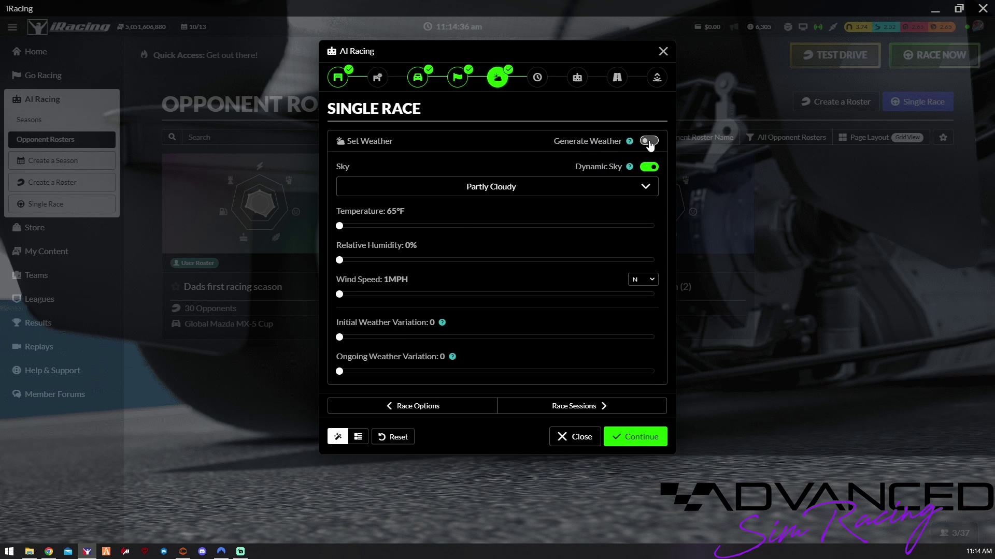
{"action": "left_click", "coordinate": [654, 146]}
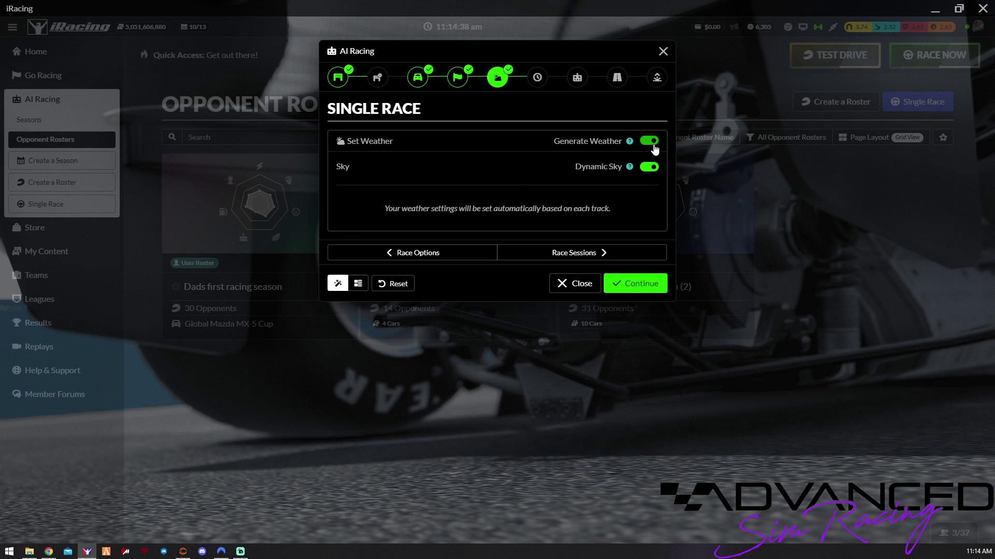
{"action": "left_click", "coordinate": [655, 146]}
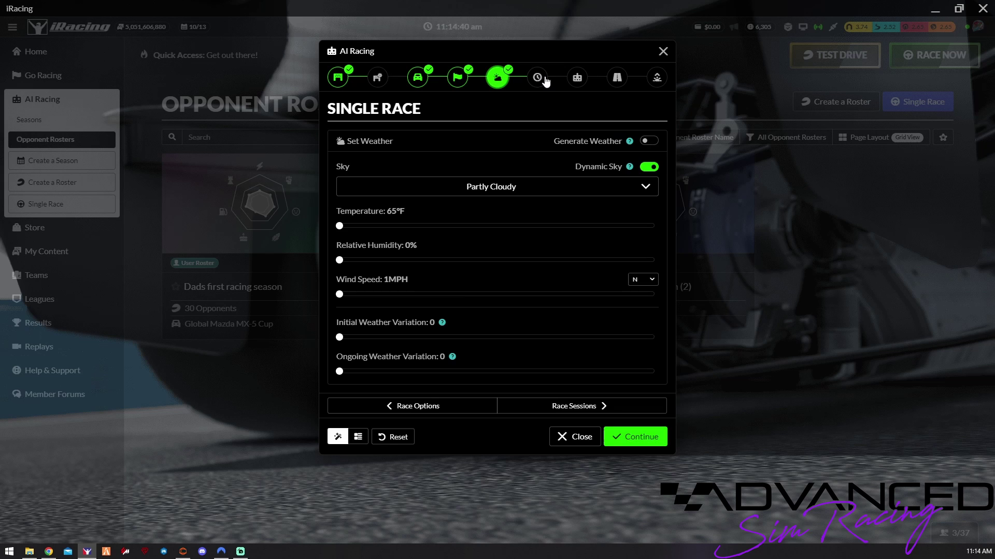
Step: Try enabling the practice and qualifier sessions and a lap-based race length in the race sessions
{"action": "left_click", "coordinate": [537, 77]}
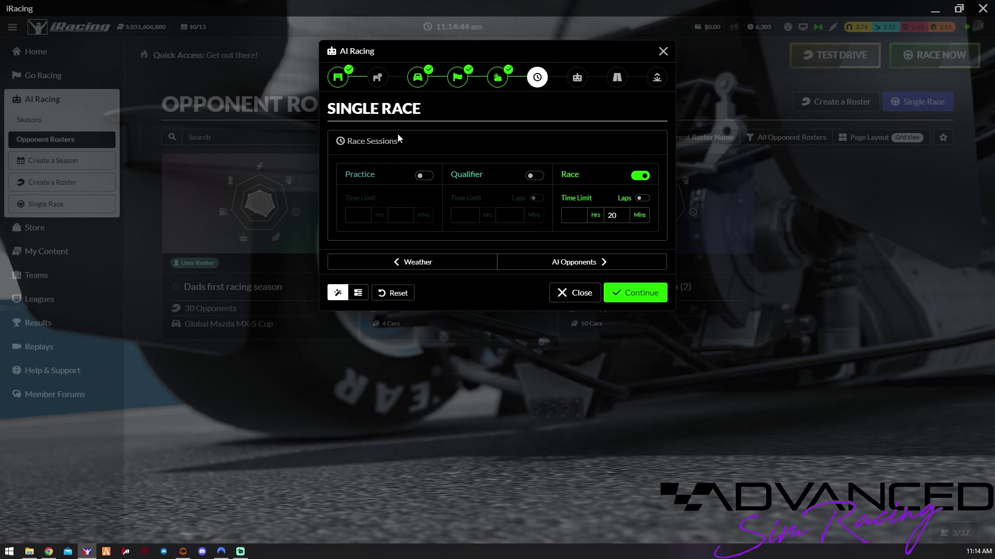
{"action": "left_click", "coordinate": [423, 175]}
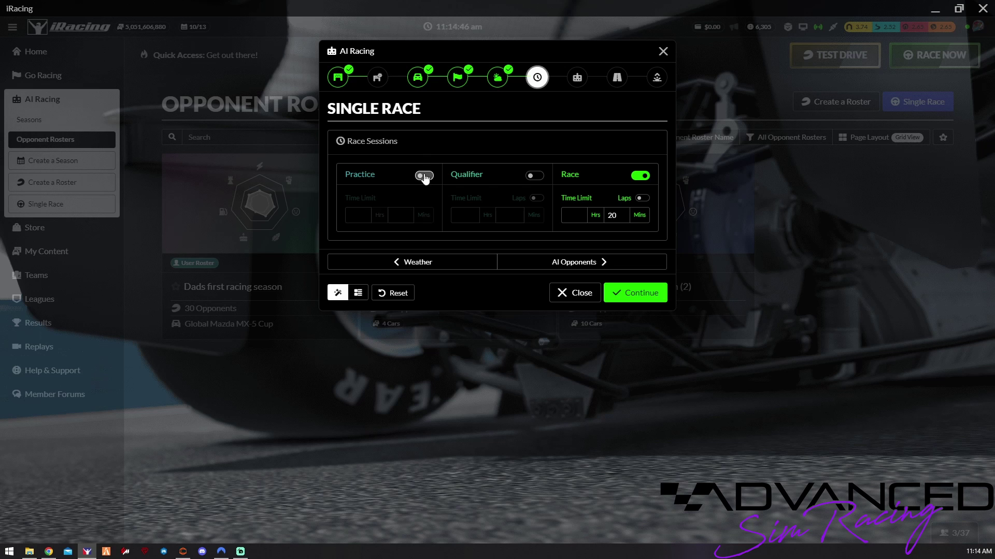
{"action": "left_click", "coordinate": [358, 215]}
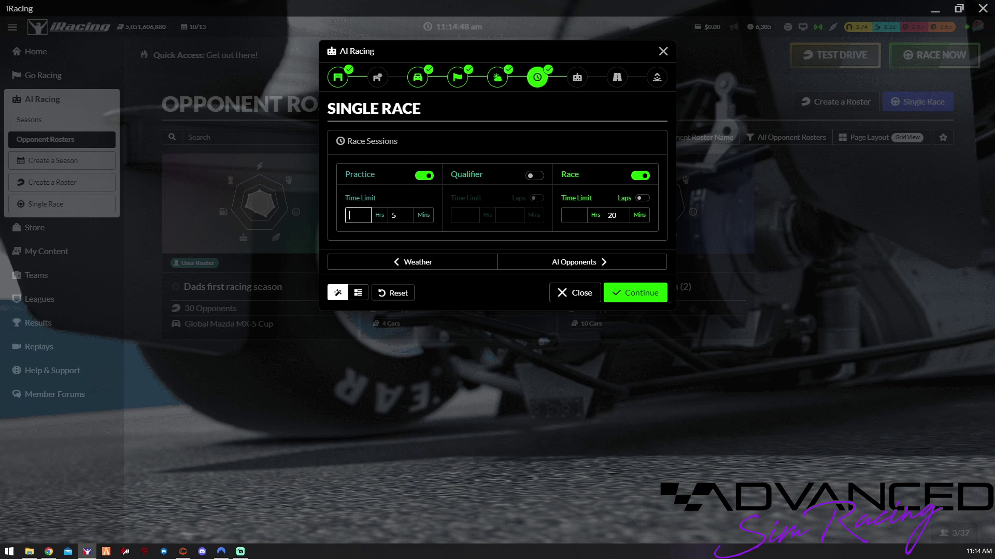
{"action": "left_click", "coordinate": [425, 176]}
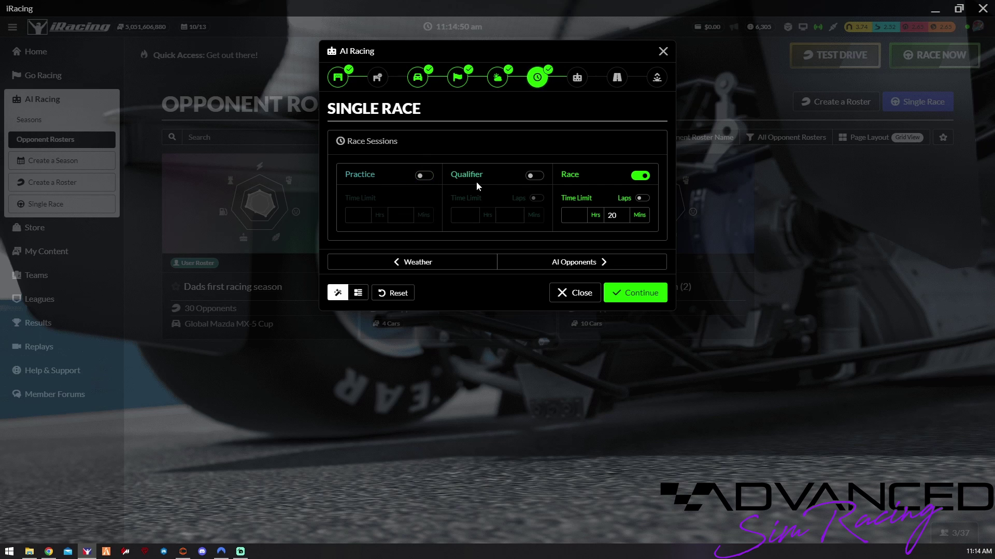
{"action": "left_click", "coordinate": [535, 177]}
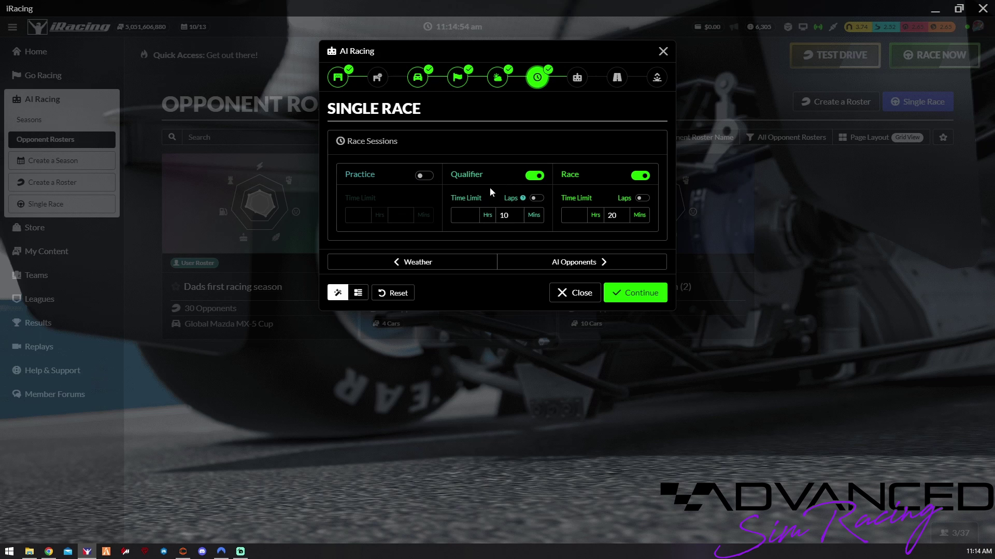
{"action": "left_click", "coordinate": [536, 177]}
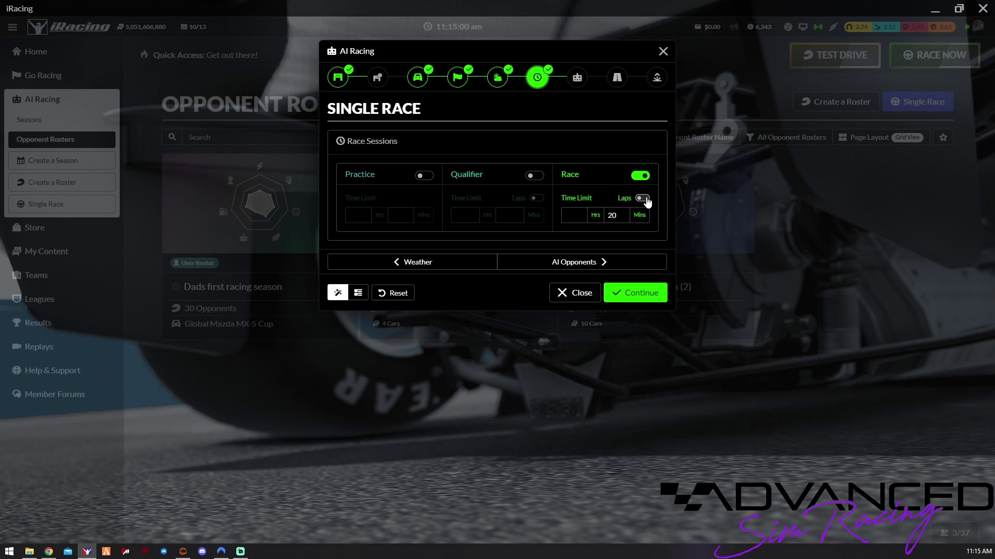
{"action": "left_click", "coordinate": [643, 199]}
{"action": "left_click", "coordinate": [644, 199]}
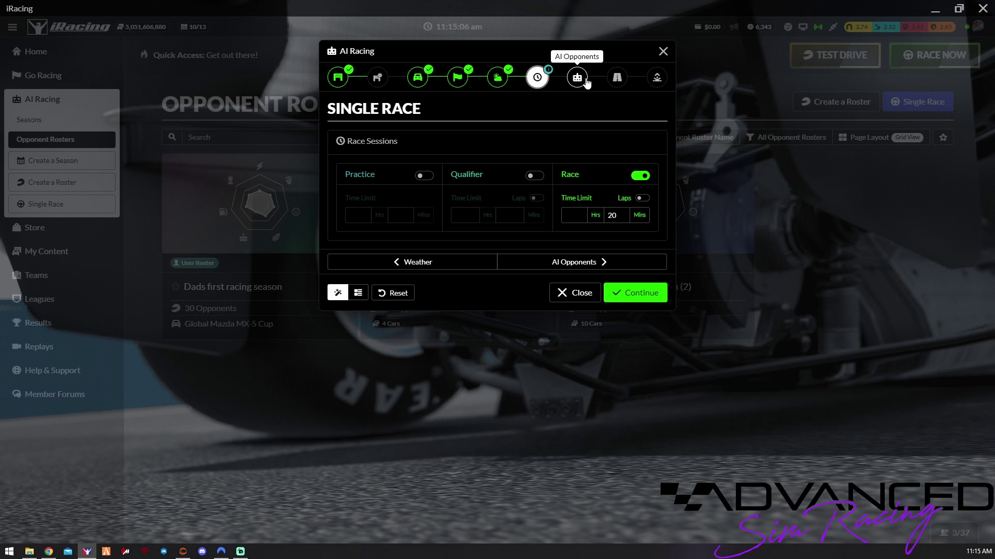
Step: Check the Ford GT GT3 settings among the AI opponents and choose GT3 Class as the opponents' car class
{"action": "left_click", "coordinate": [587, 81]}
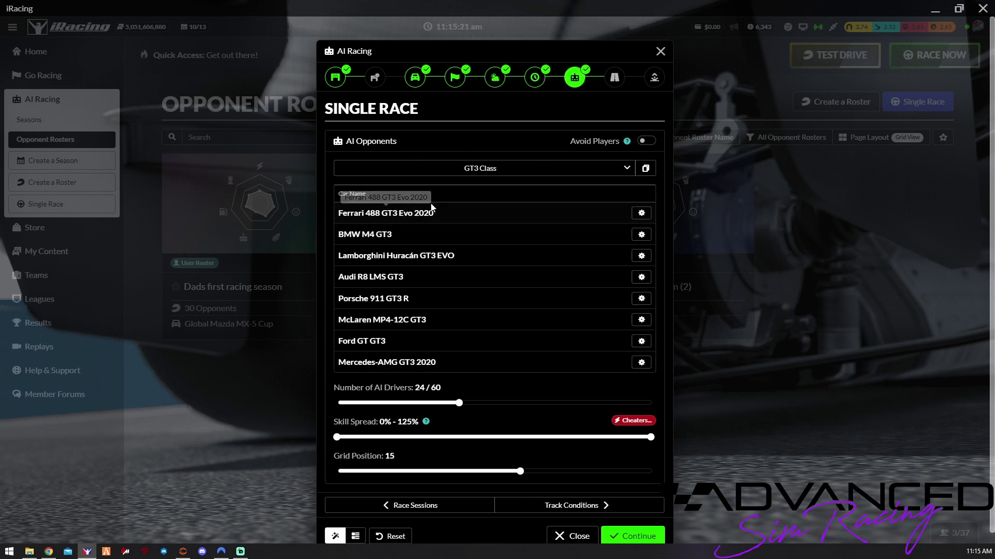
{"action": "scroll", "coordinate": [430, 329], "scroll_direction": "down", "scroll_amount": 1}
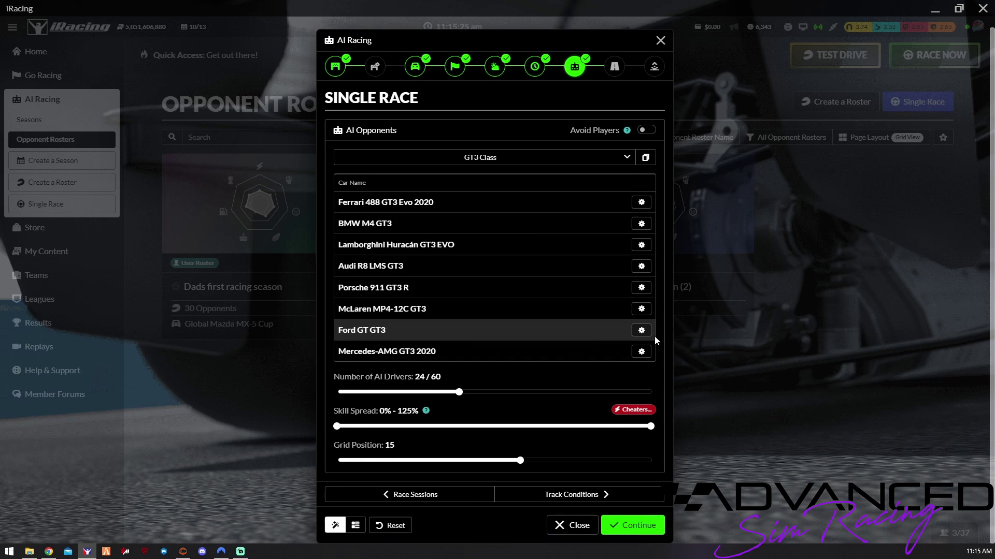
{"action": "left_click", "coordinate": [641, 330]}
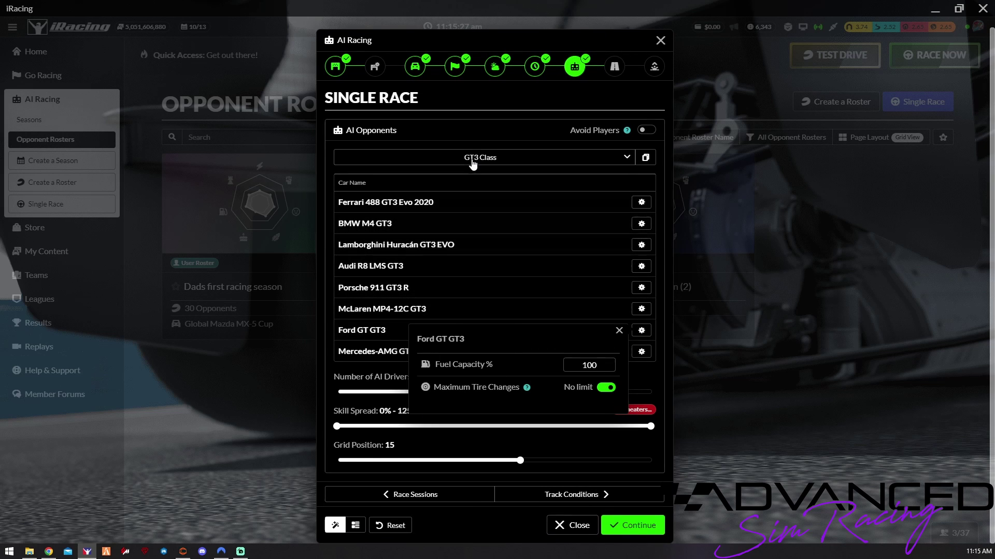
{"action": "left_click", "coordinate": [489, 173]}
{"action": "left_click", "coordinate": [628, 163]}
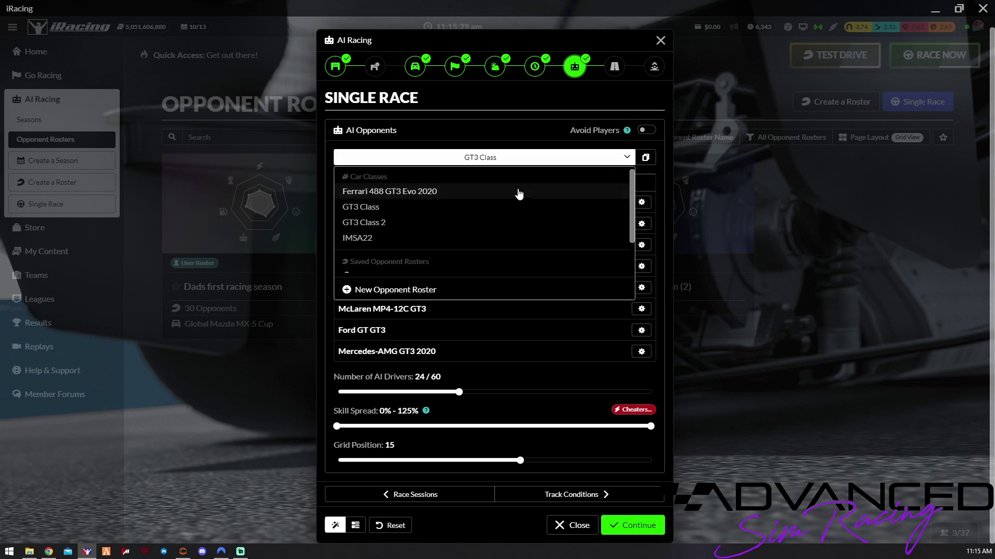
{"action": "left_click", "coordinate": [502, 207]}
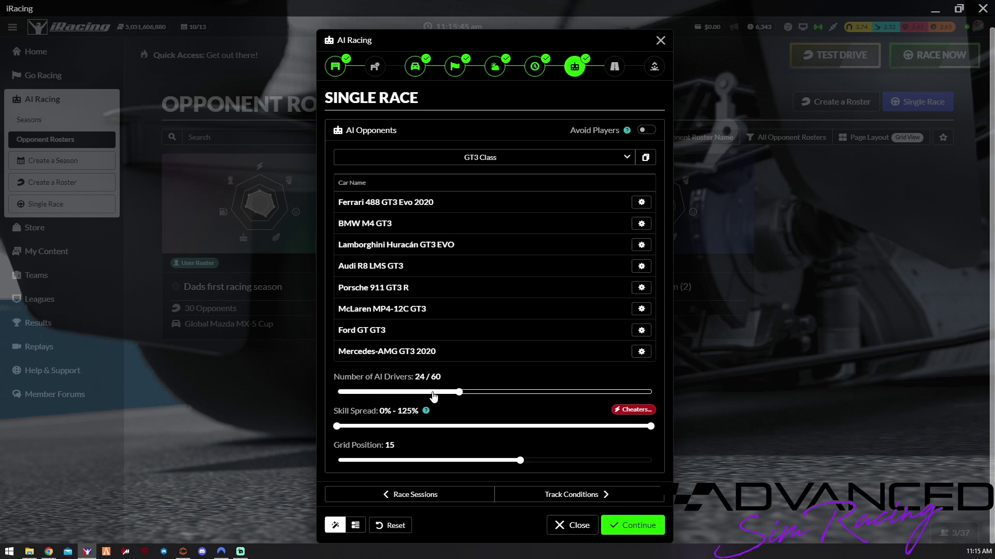
Step: Set the number of AI drivers to 24 and their skill spread to 45% - 96%
{"action": "left_click_drag", "start_coordinate": [362, 394], "coordinate": [458, 395]}
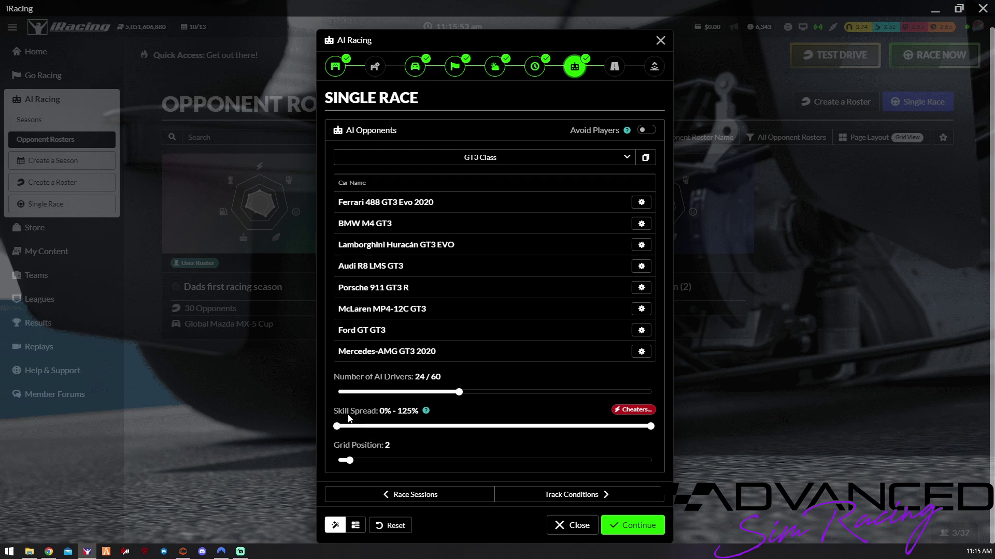
{"action": "left_click_drag", "start_coordinate": [346, 427], "coordinate": [420, 423]}
{"action": "left_click_drag", "start_coordinate": [650, 426], "coordinate": [578, 426]}
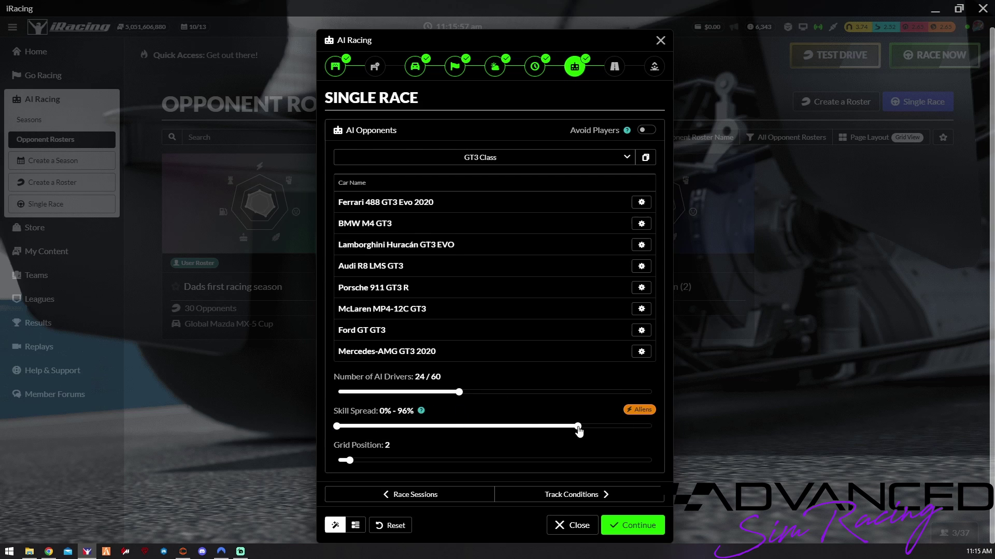
{"action": "left_click_drag", "start_coordinate": [338, 431], "coordinate": [436, 431]}
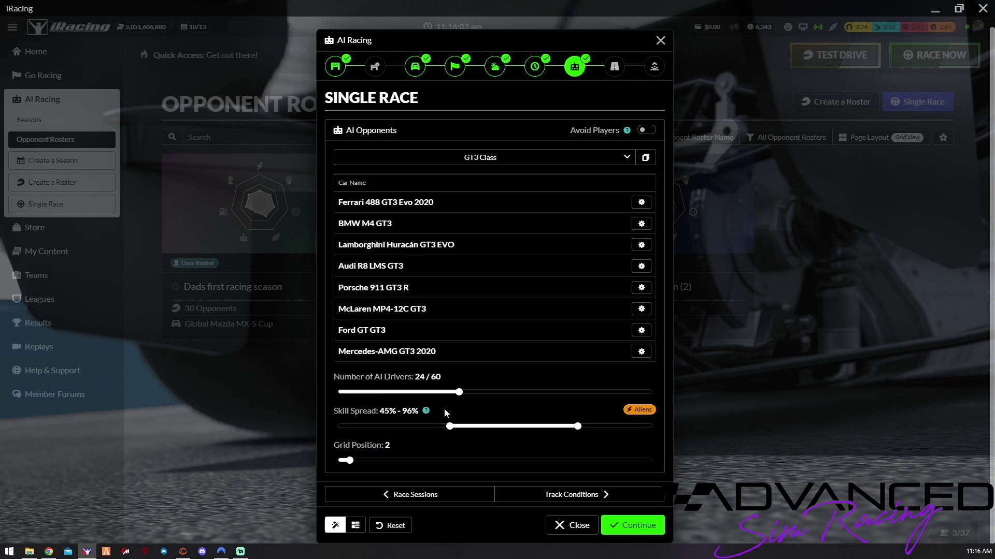
Step: Set the grid position to 11 and try adding a qualifier session to the race
{"action": "left_click_drag", "start_coordinate": [349, 460], "coordinate": [443, 460]}
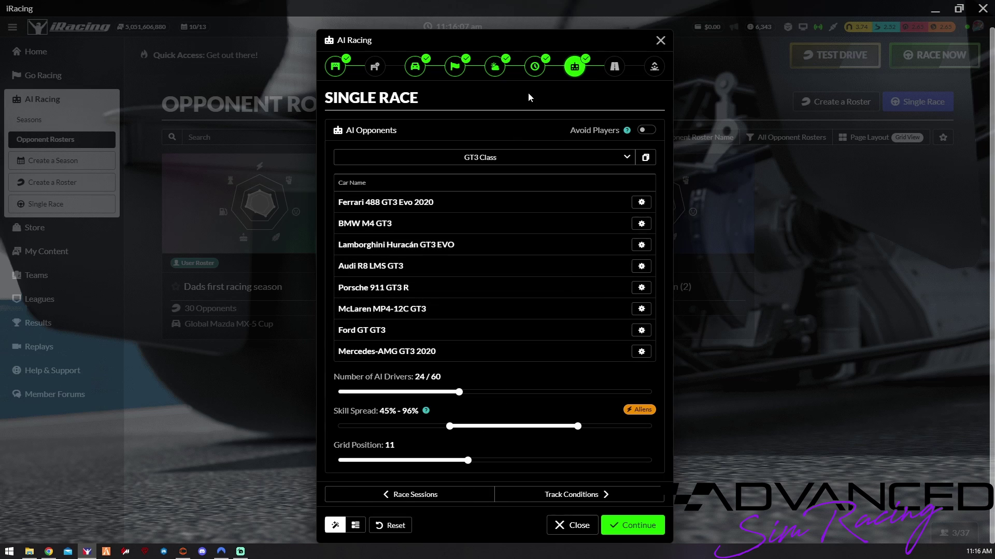
{"action": "left_click", "coordinate": [535, 66]}
{"action": "left_click", "coordinate": [534, 176]}
{"action": "left_click", "coordinate": [575, 80]}
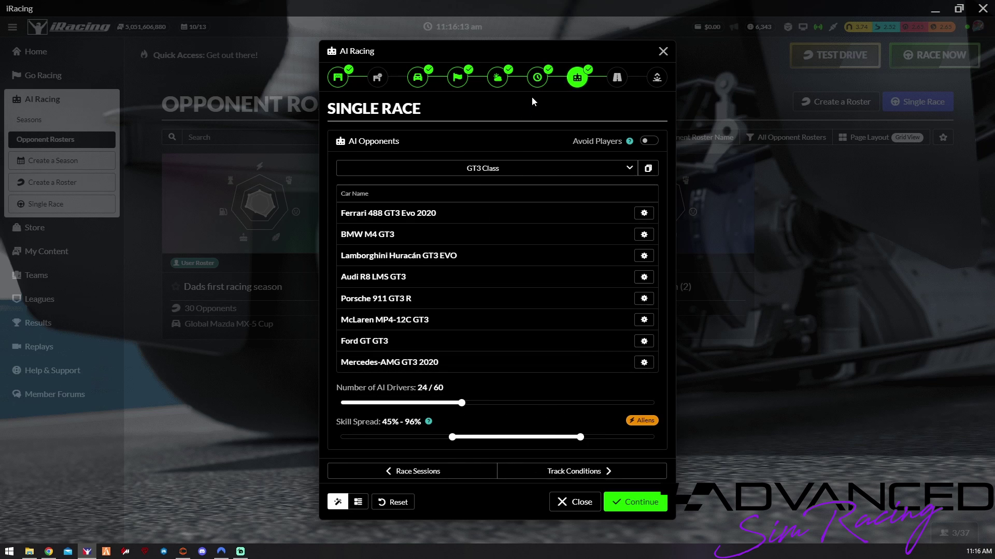
{"action": "left_click", "coordinate": [535, 79]}
{"action": "left_click", "coordinate": [534, 176]}
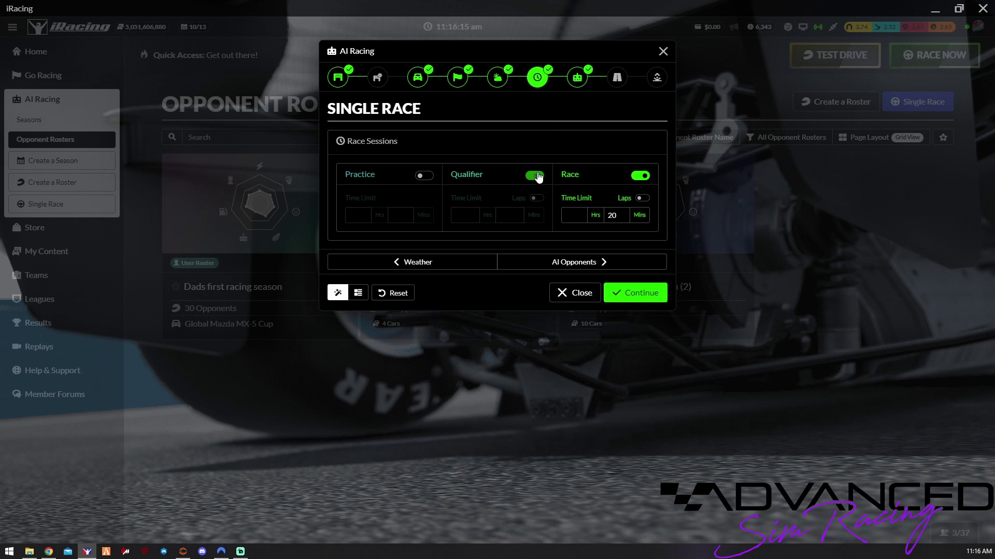
Step: Set the starting grid position to 22 in the AI opponent settings
{"action": "left_click", "coordinate": [577, 77]}
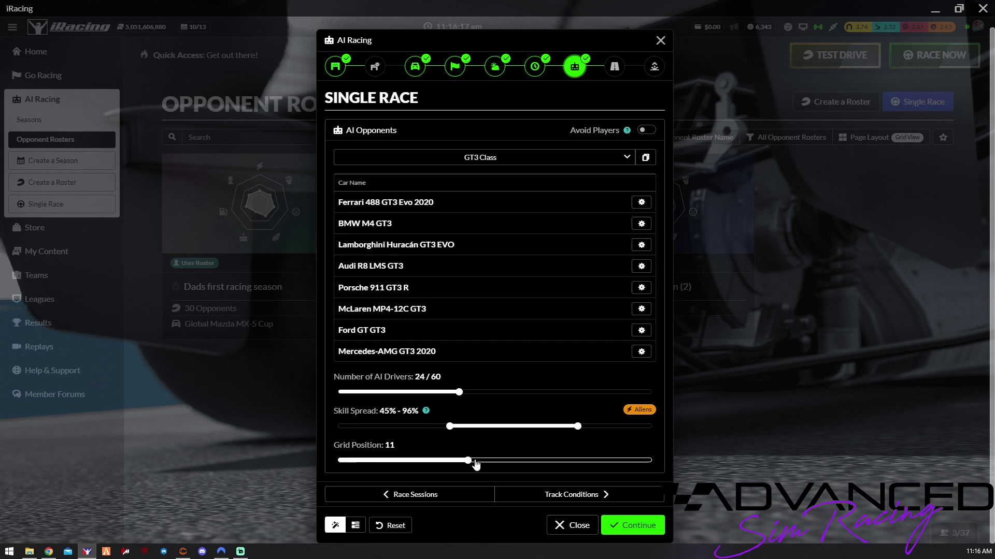
{"action": "left_click_drag", "start_coordinate": [467, 461], "coordinate": [604, 466]}
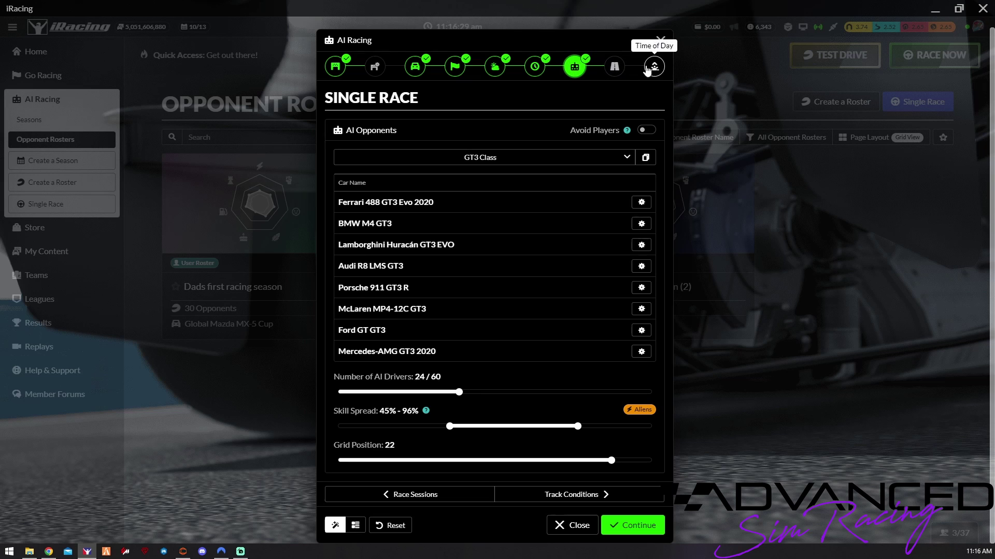
Step: Try a manual race starting track state in the track conditions, and restore the generated one
{"action": "left_click", "coordinate": [617, 66]}
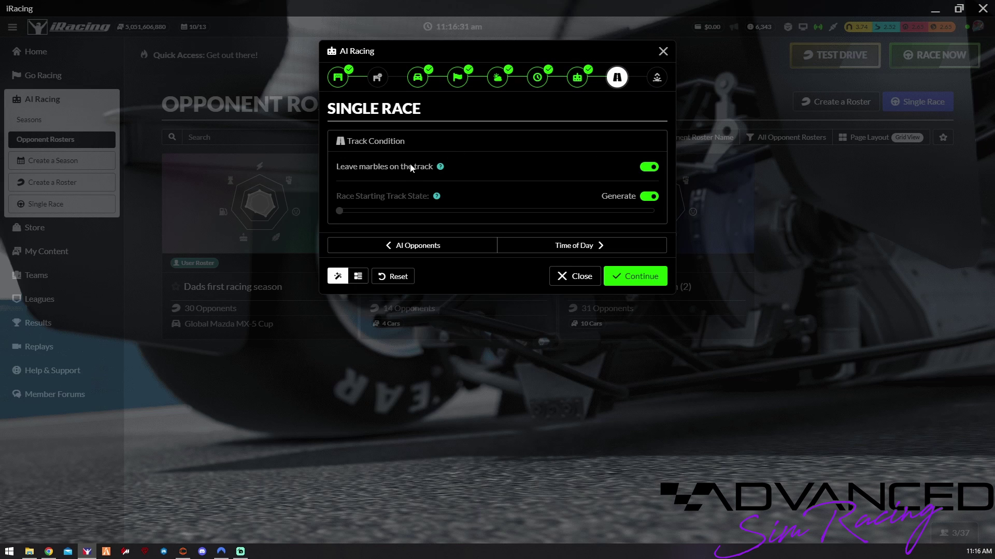
{"action": "left_click", "coordinate": [642, 201]}
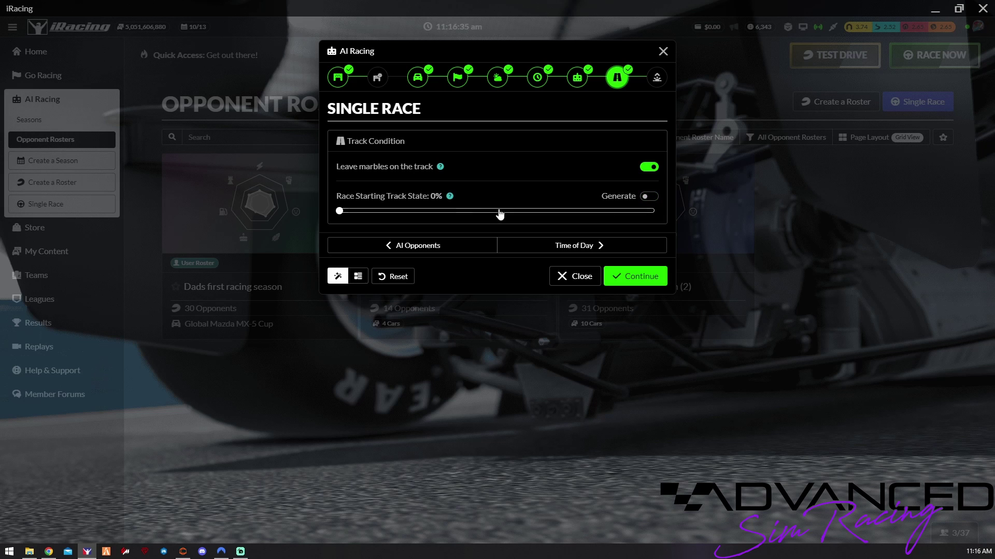
{"action": "left_click", "coordinate": [655, 198]}
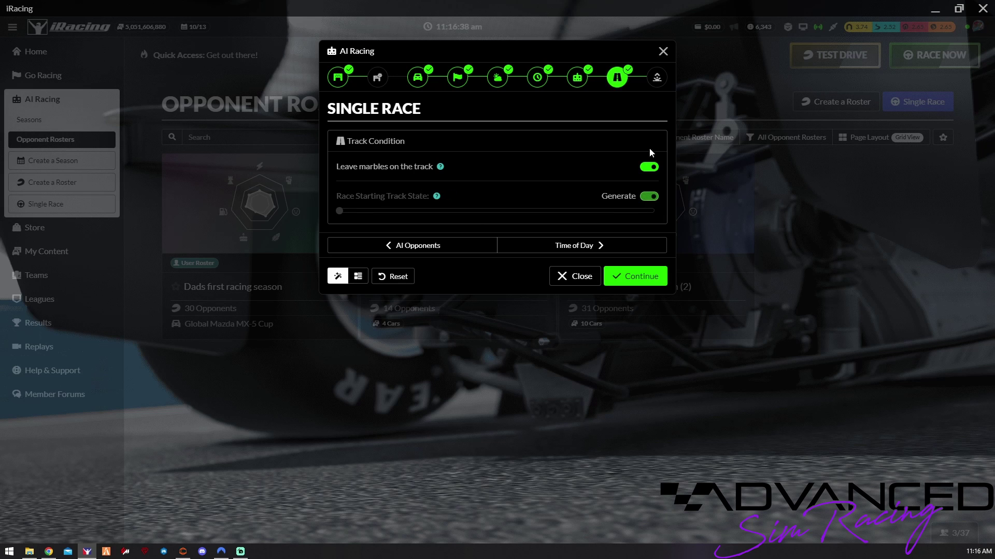
Step: Examine the race's time settings: the time-of-day presets, the specific date and time option, and the time acceleration multipliers
{"action": "left_click", "coordinate": [656, 78]}
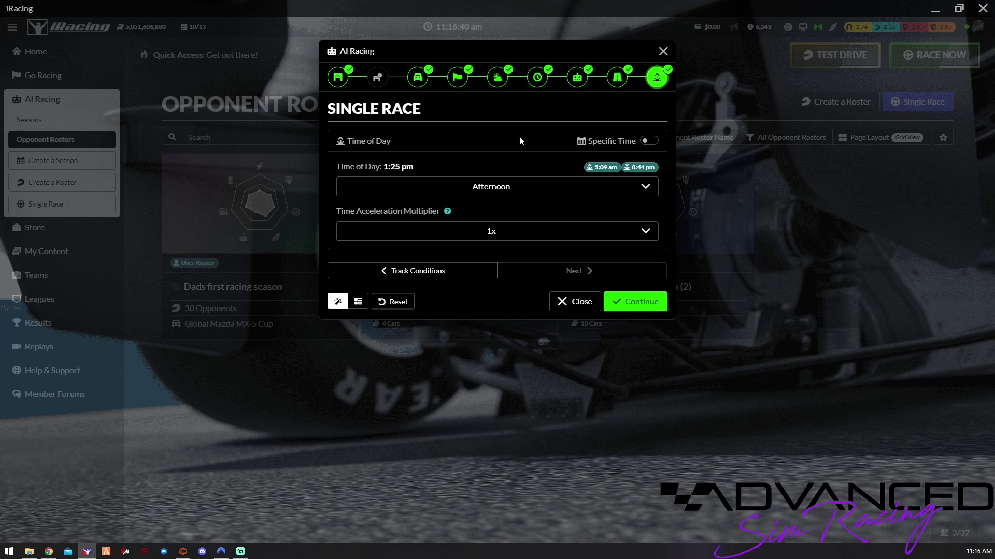
{"action": "left_click", "coordinate": [520, 188]}
{"action": "left_click", "coordinate": [567, 157]}
{"action": "left_click", "coordinate": [650, 141]}
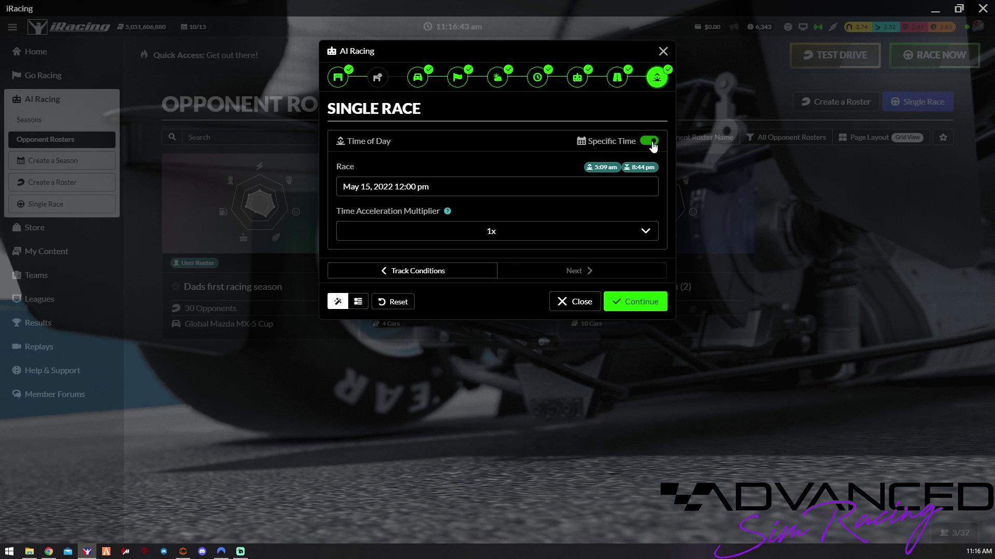
{"action": "left_click", "coordinate": [646, 143]}
{"action": "left_click", "coordinate": [450, 188]}
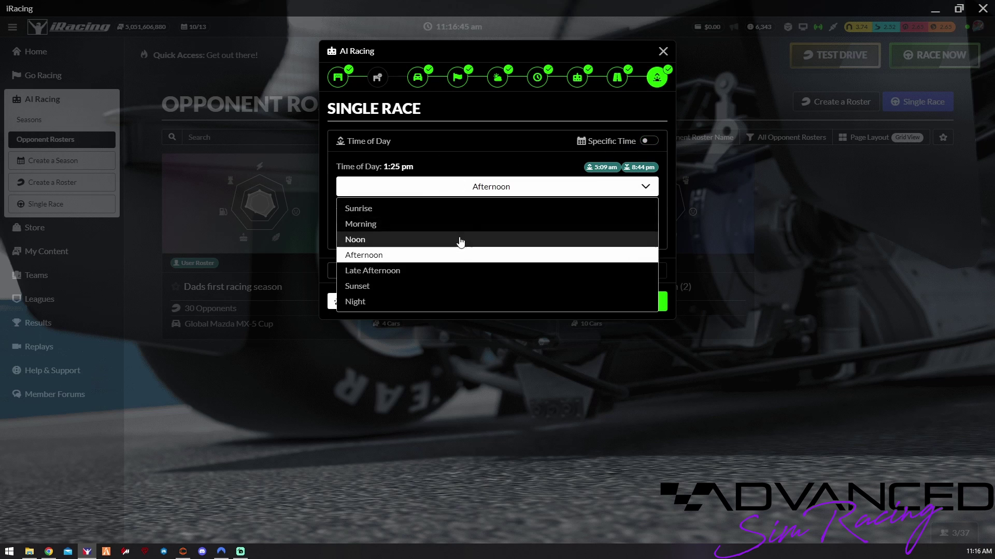
{"action": "left_click", "coordinate": [483, 160]}
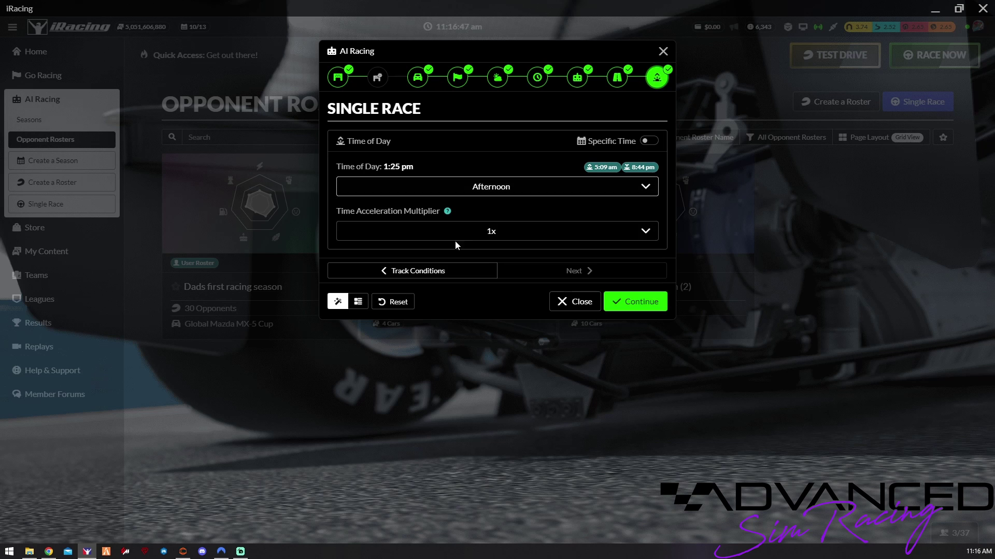
{"action": "left_click", "coordinate": [518, 235]}
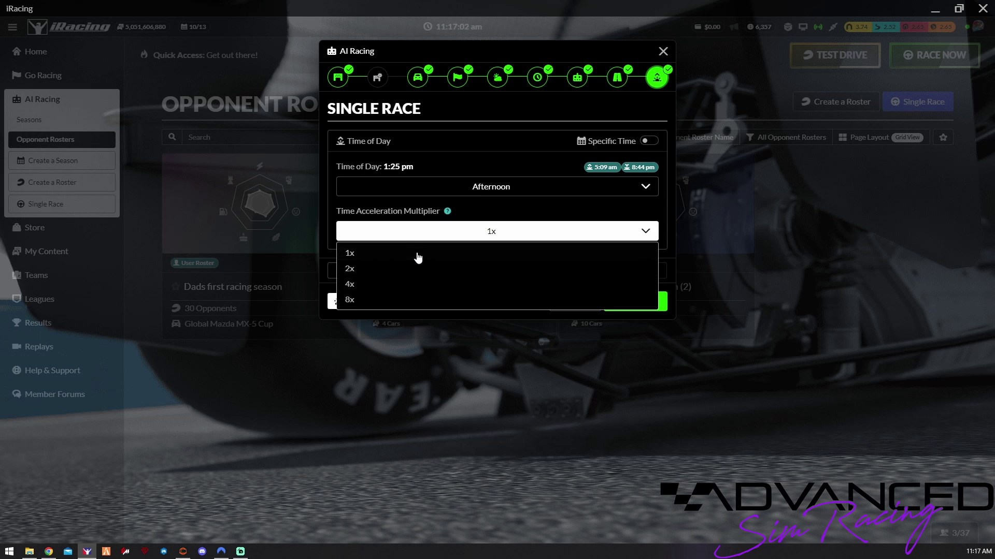
{"action": "left_click", "coordinate": [483, 152]}
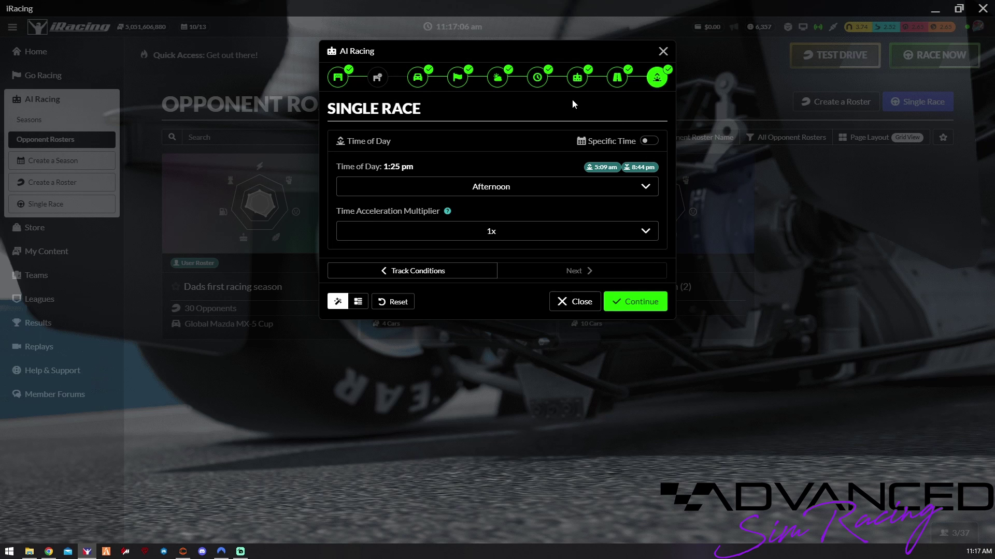
Step: Accept the single race settings, launch the race from the summary and enter the car on the starting grid
{"action": "left_click", "coordinate": [638, 303]}
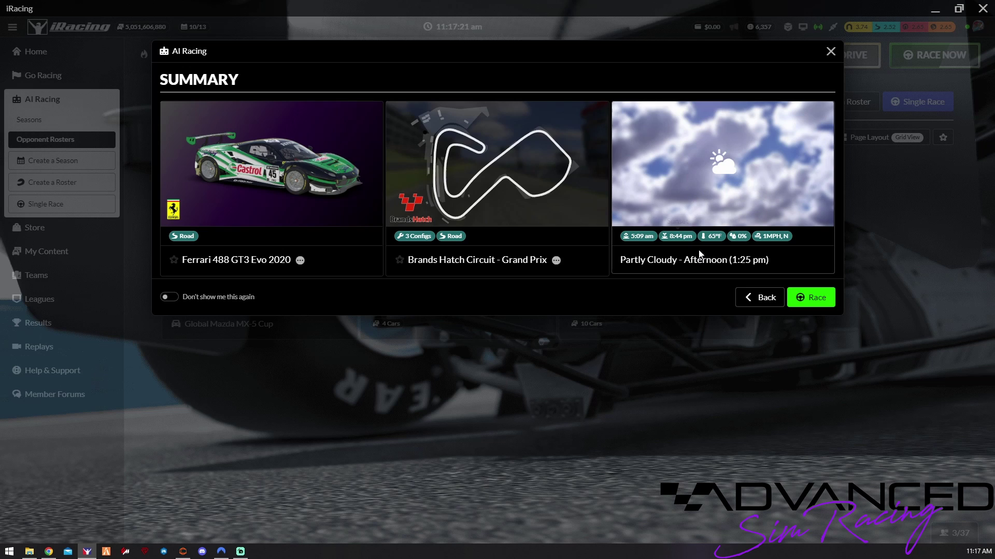
{"action": "left_click", "coordinate": [813, 299]}
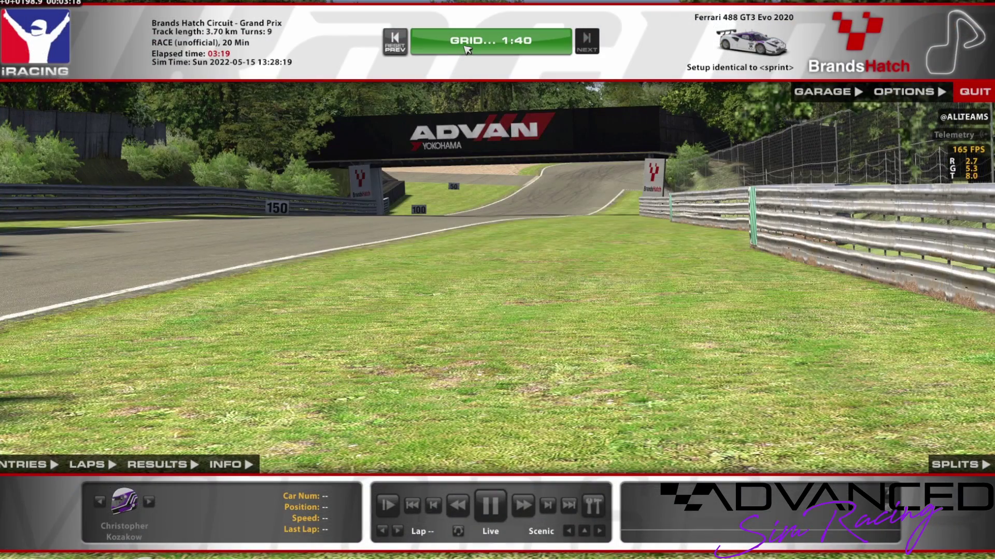
{"action": "left_click", "coordinate": [467, 51]}
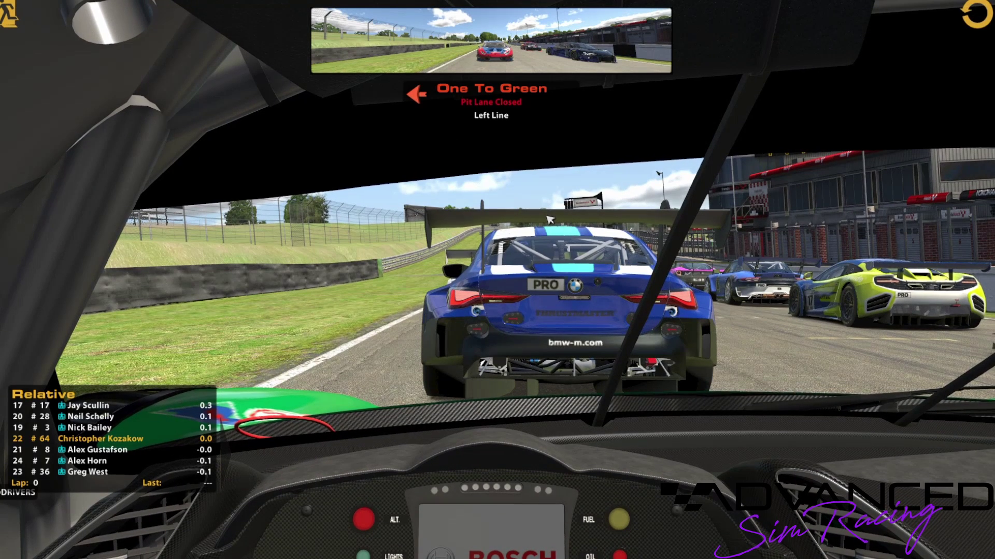